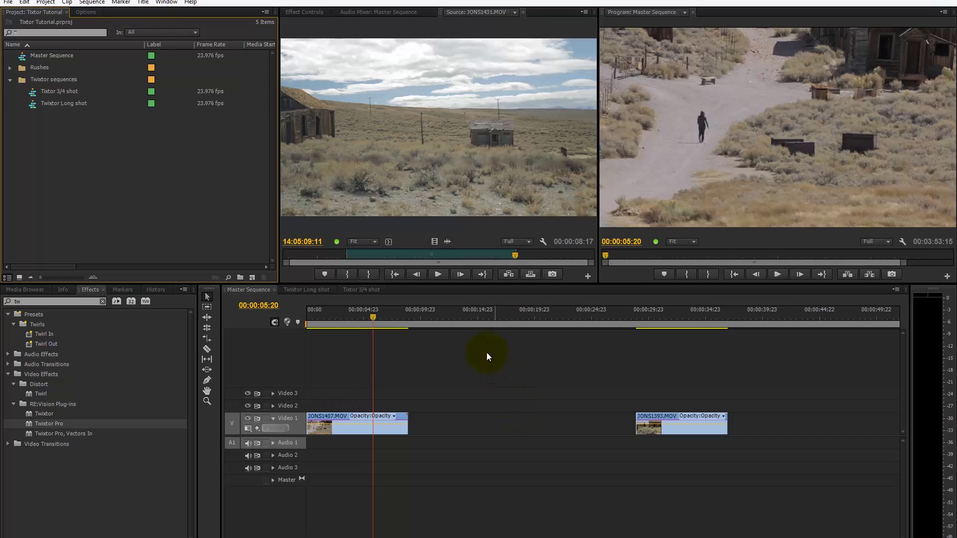
Apply Twixtor Pro from RE:Vision Plug-ins to the first clip, JONS1407.MOV, on Video 1.
{"action": "left_click_drag", "start_coordinate": [375, 311], "coordinate": [642, 319]}
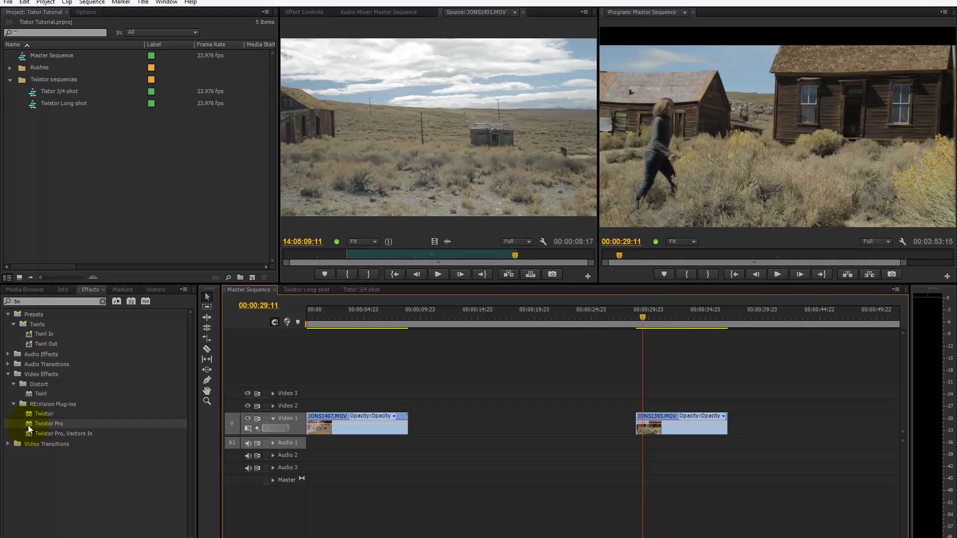
{"action": "left_click", "coordinate": [91, 289]}
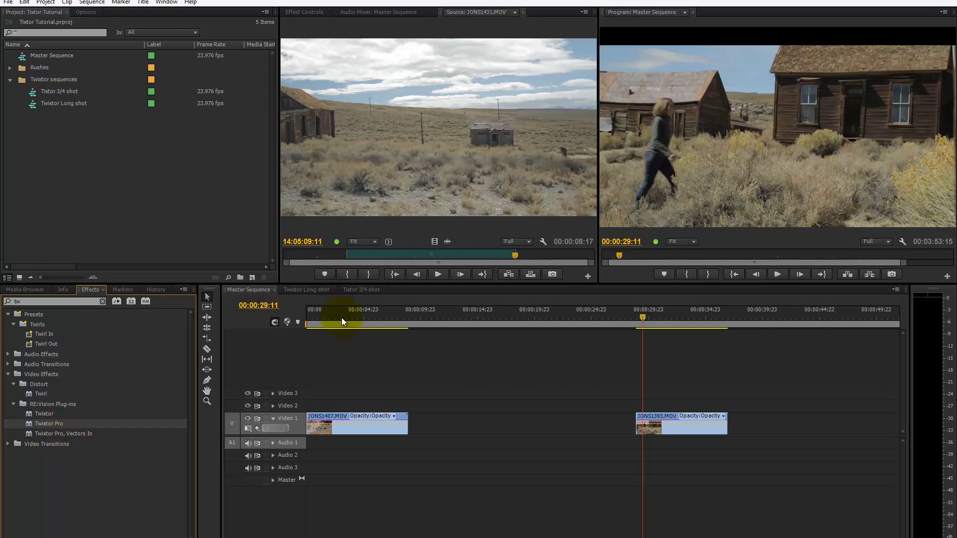
{"action": "left_click_drag", "start_coordinate": [642, 318], "coordinate": [330, 324]}
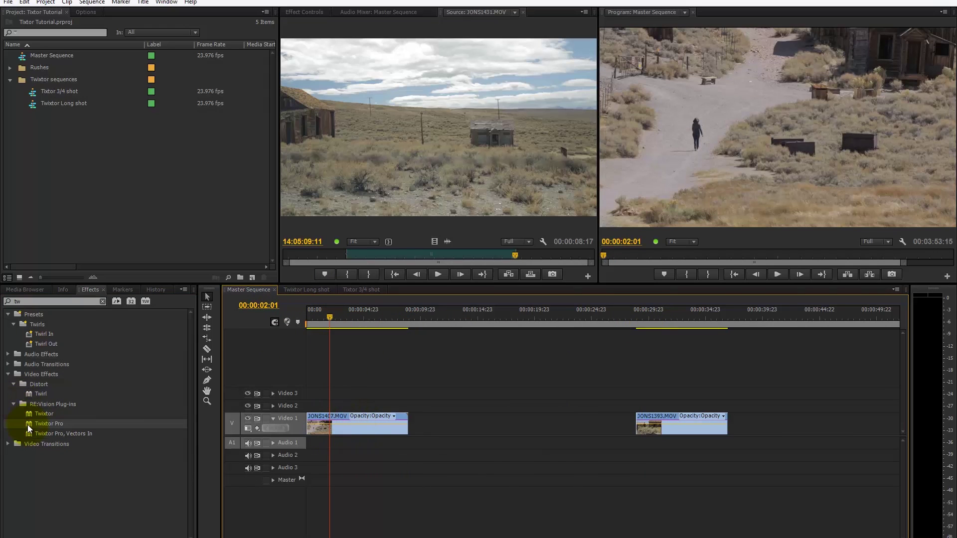
{"action": "left_click_drag", "start_coordinate": [31, 424], "coordinate": [345, 429]}
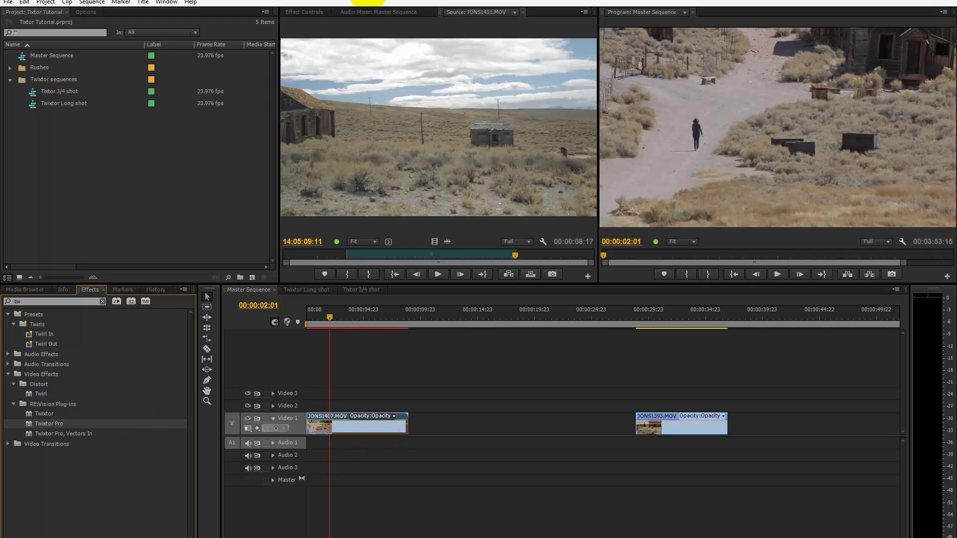
Set JONS1407.MOV's Twixtor Pro Speed % to 20 and scrub the sequence start to preview.
{"action": "left_click", "coordinate": [299, 11]}
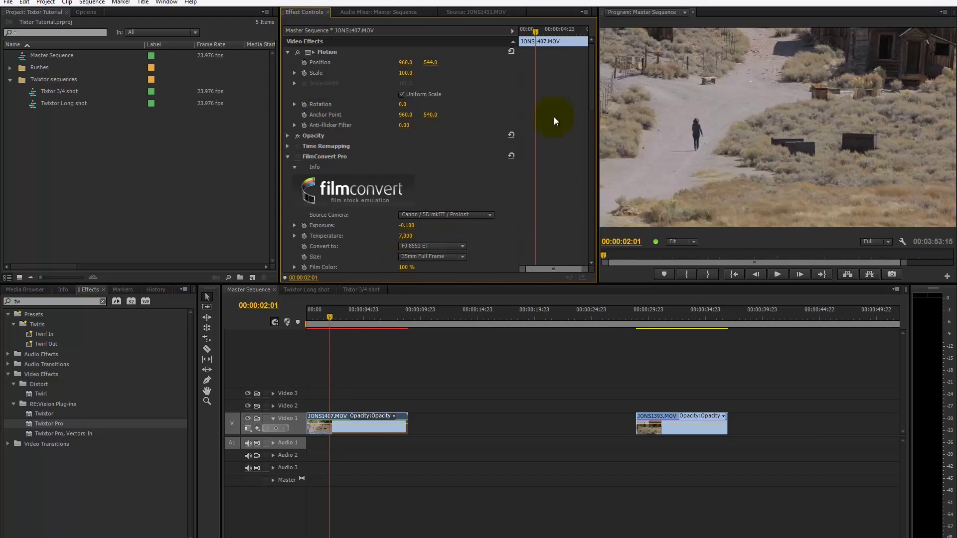
{"action": "left_click_drag", "start_coordinate": [591, 94], "coordinate": [596, 221]}
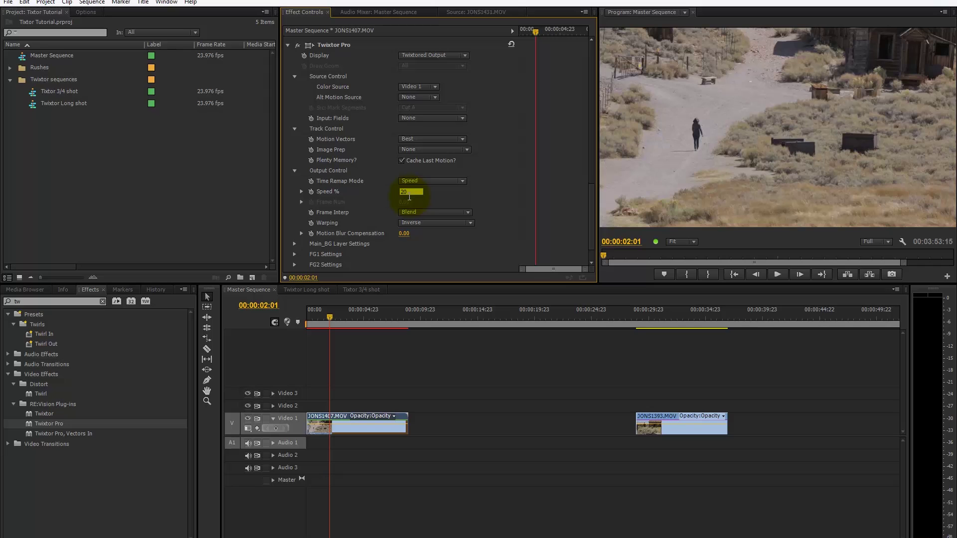
{"action": "key", "text": "Tab"}
{"action": "left_click_drag", "start_coordinate": [329, 317], "coordinate": [334, 342]}
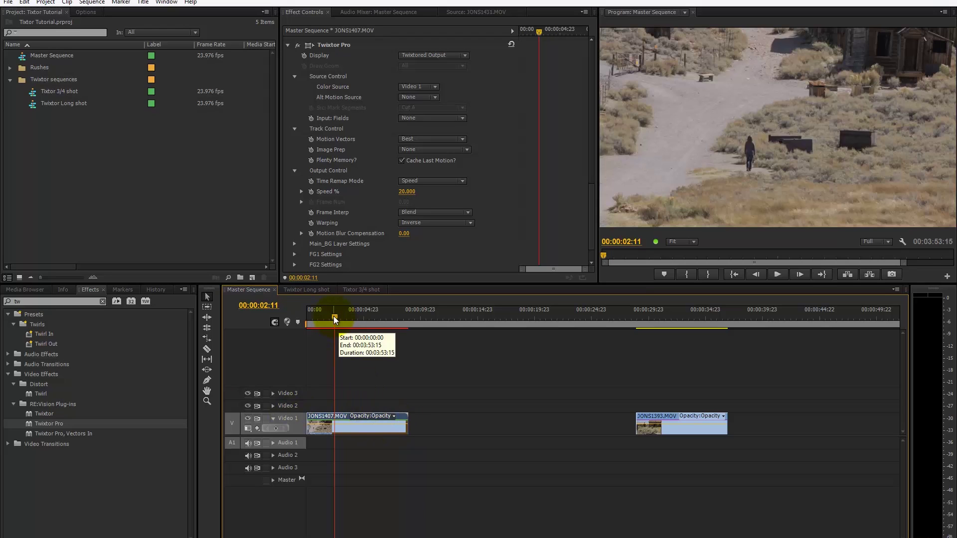
{"action": "left_click_drag", "start_coordinate": [331, 319], "coordinate": [356, 366]}
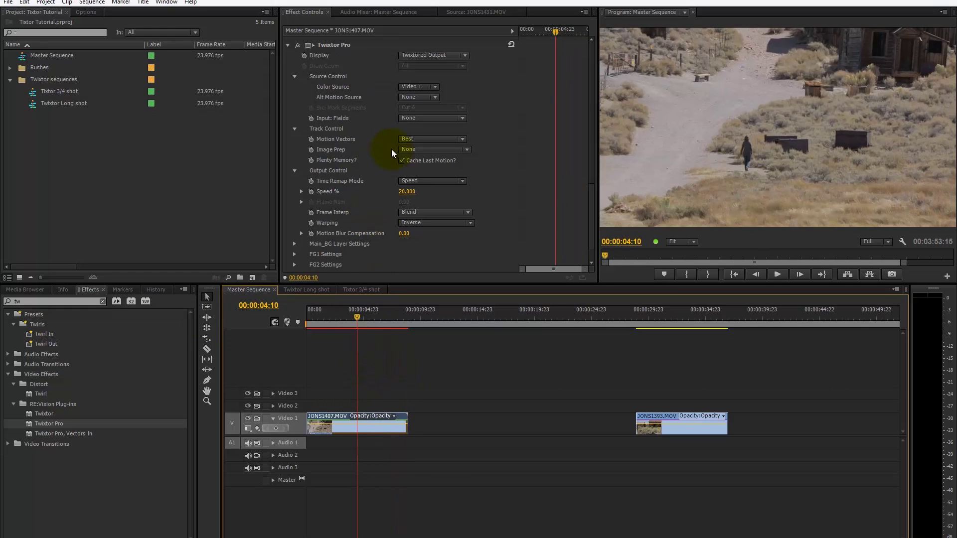
Delete the Twixtor Pro effect from the clip in Effect Controls.
{"action": "scroll", "coordinate": [391, 148], "scroll_direction": "up", "scroll_amount": 3}
{"action": "left_click", "coordinate": [347, 95]}
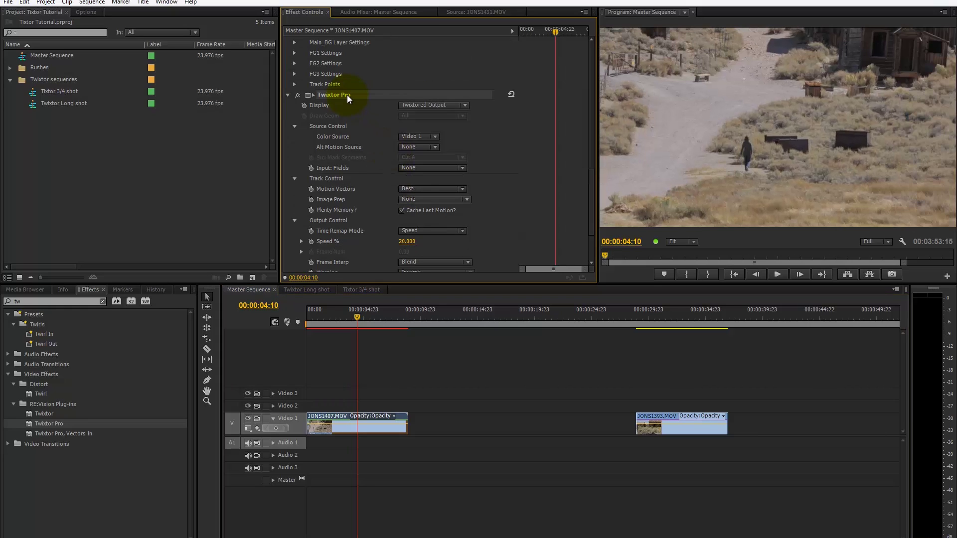
{"action": "key", "text": "Delete"}
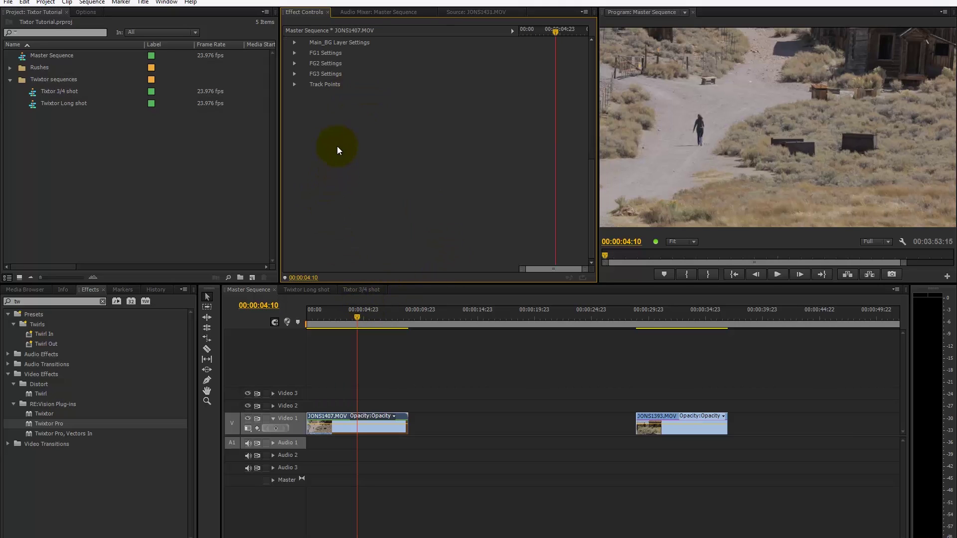
Create a new sequence, Sequence 04, from the DSLR 1080p24 preset in the Project panel.
{"action": "left_click", "coordinate": [32, 81]}
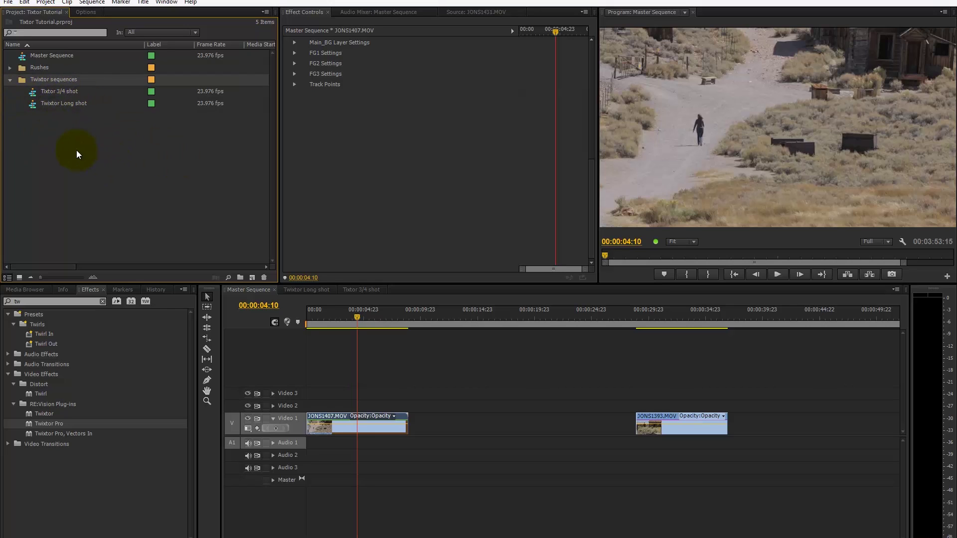
{"action": "right_click", "coordinate": [52, 129]}
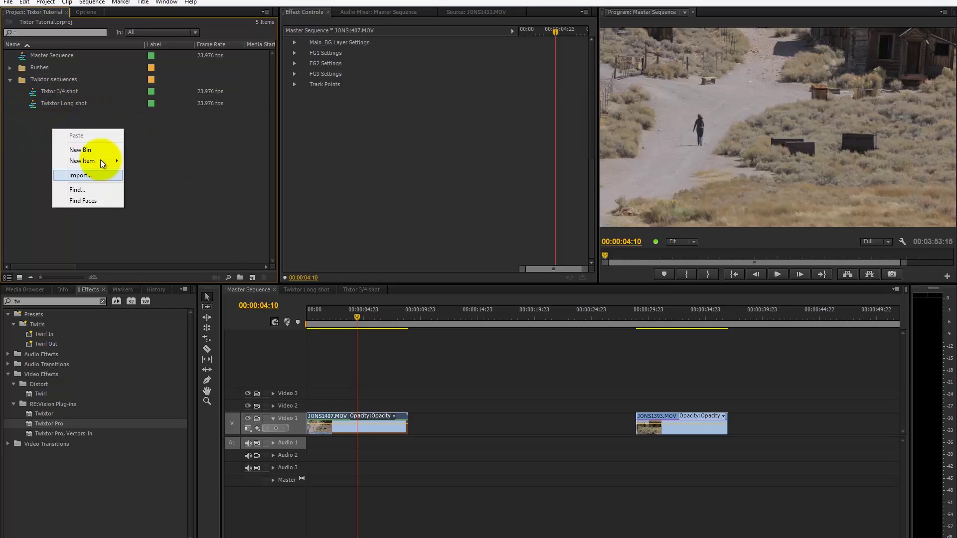
{"action": "mouse_move", "coordinate": [100, 161]}
{"action": "left_click", "coordinate": [172, 160]}
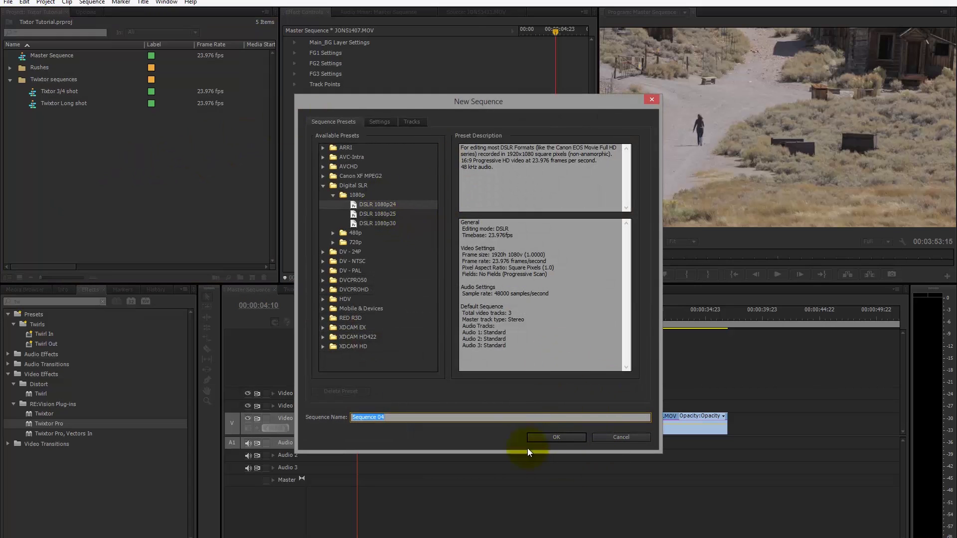
{"action": "left_click_drag", "start_coordinate": [404, 101], "coordinate": [540, 97]}
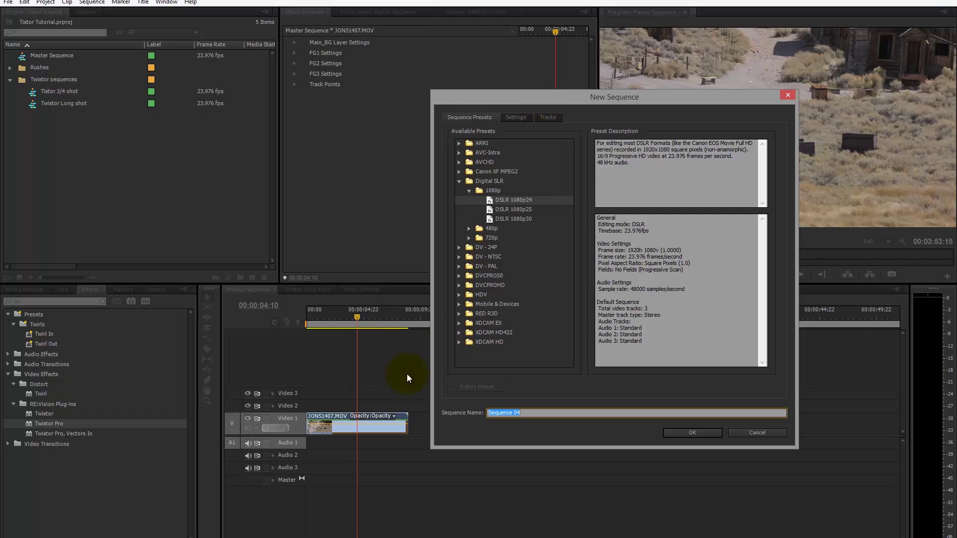
{"action": "left_click", "coordinate": [689, 433]}
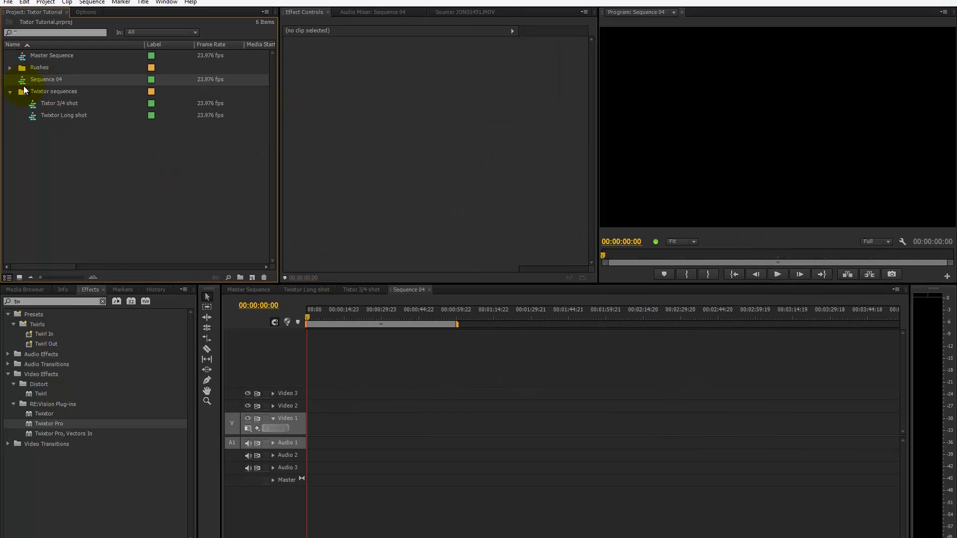
Place JONS1407.MOV from the Rushes bin at the start of Sequence 04.
{"action": "left_click", "coordinate": [258, 289]}
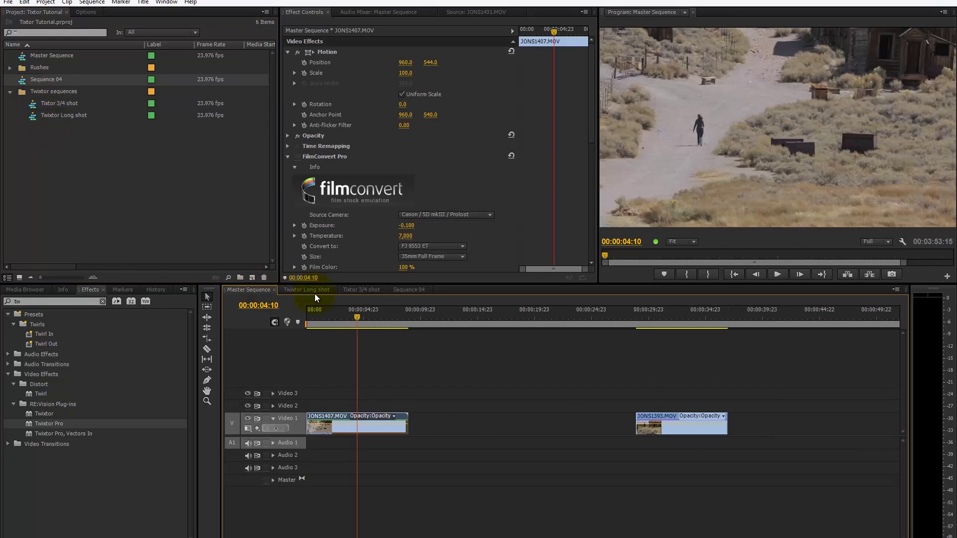
{"action": "left_click", "coordinate": [10, 67]}
{"action": "left_click", "coordinate": [59, 92]}
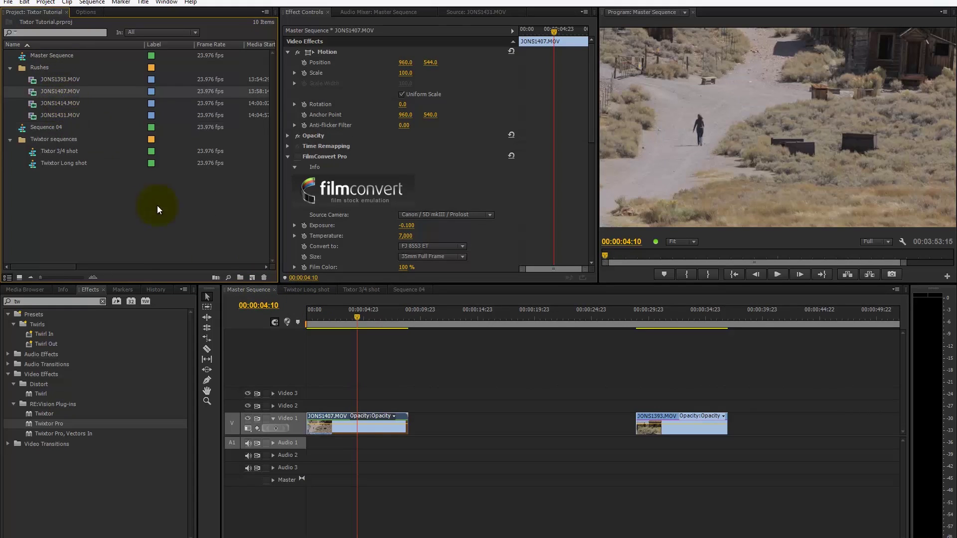
{"action": "left_click", "coordinate": [410, 289]}
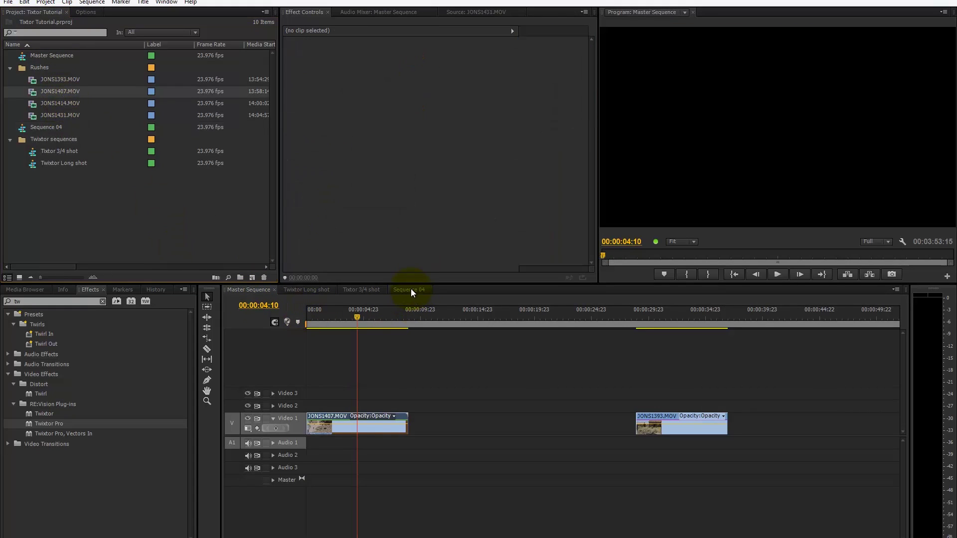
{"action": "left_click_drag", "start_coordinate": [46, 93], "coordinate": [318, 424]}
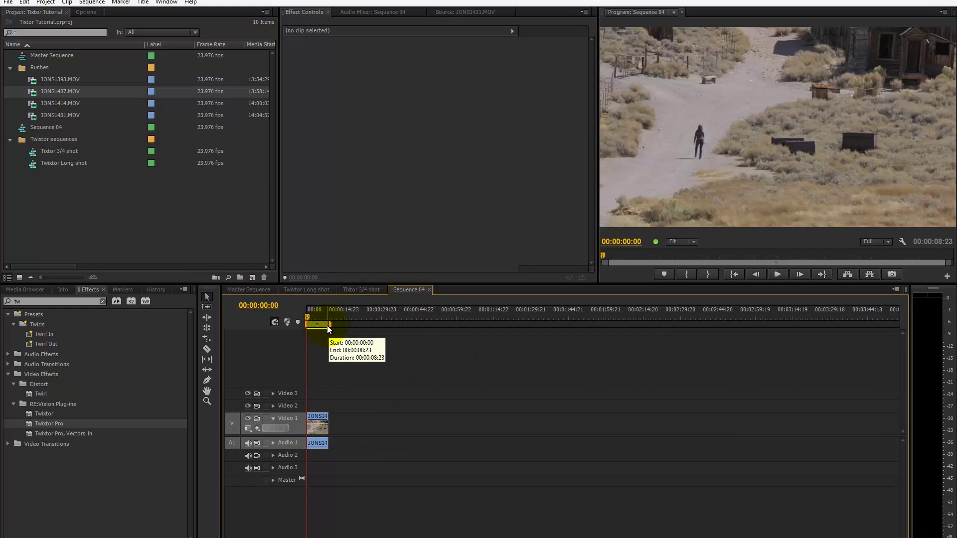
Zoom out and add a short clip extending Sequence 04 to 00:02:15:17, then return to start.
{"action": "left_click_drag", "start_coordinate": [328, 324], "coordinate": [625, 338]}
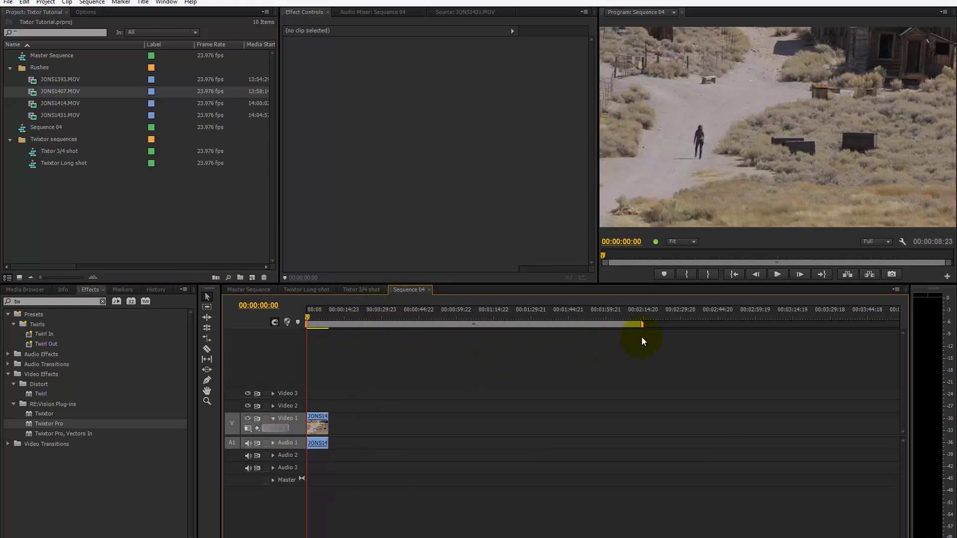
{"action": "mouse_move", "coordinate": [309, 319]}
{"action": "left_mouse_down"}
{"action": "mouse_move", "coordinate": [373, 321]}
{"action": "mouse_move", "coordinate": [316, 321]}
{"action": "left_mouse_up"}
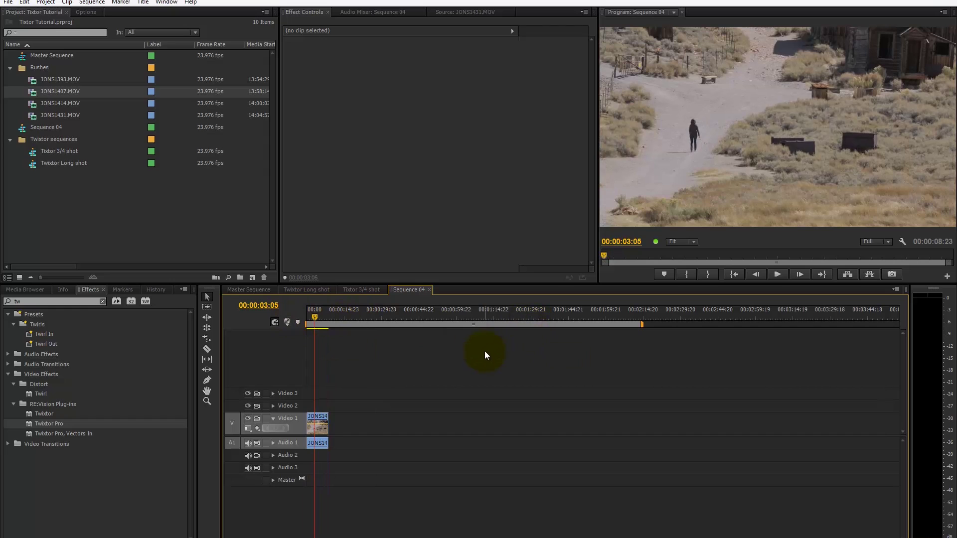
{"action": "left_click_drag", "start_coordinate": [315, 317], "coordinate": [625, 321]}
{"action": "key", "text": "."}
{"action": "key", "text": "Home"}
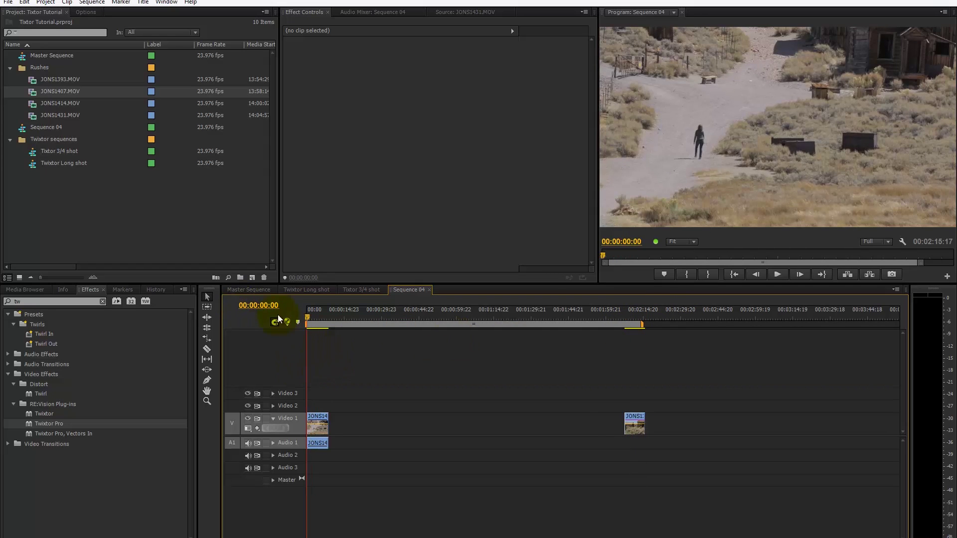
Nest Sequence 04 on Video 2 of the Master Sequence at 00:00 and add Twixtor Pro to it.
{"action": "left_click", "coordinate": [238, 292]}
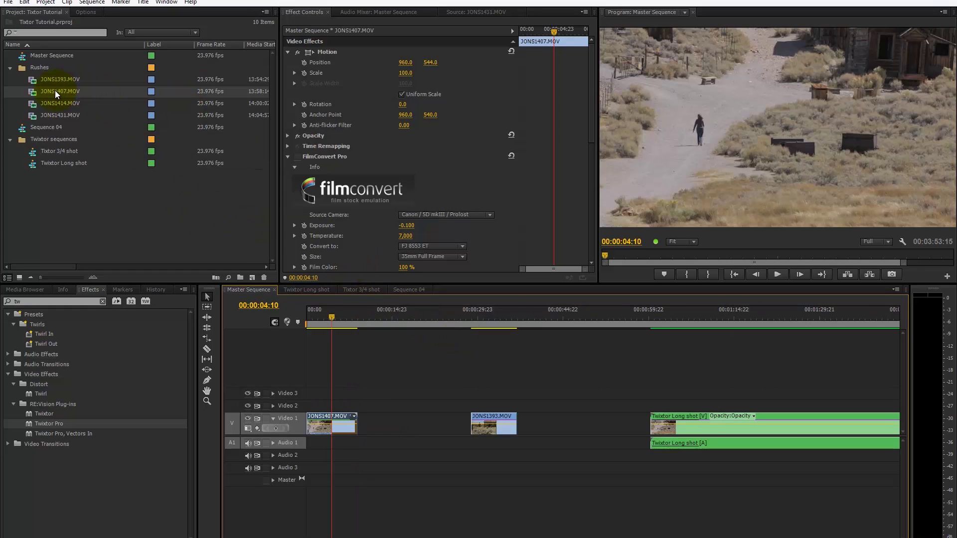
{"action": "left_click_drag", "start_coordinate": [48, 129], "coordinate": [313, 408]}
{"action": "left_click_drag", "start_coordinate": [331, 317], "coordinate": [333, 346]}
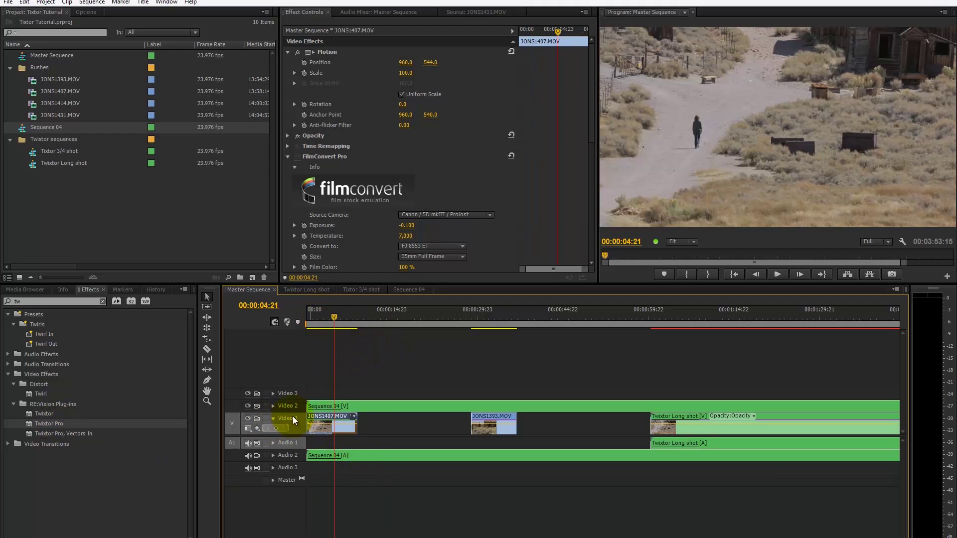
{"action": "left_click_drag", "start_coordinate": [58, 423], "coordinate": [336, 409]}
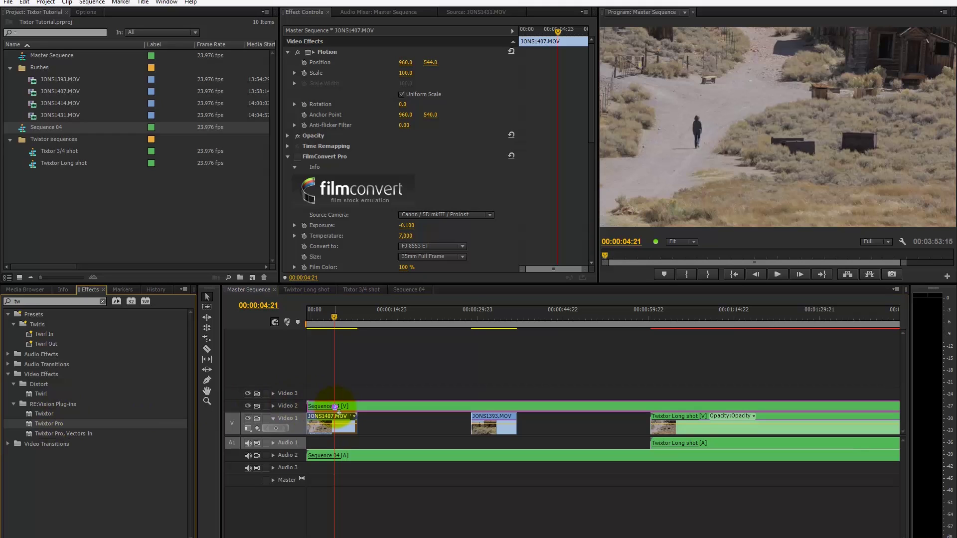
Set the nested Sequence 04 clip's Twixtor Pro Speed % from 100 to 20.
{"action": "left_click", "coordinate": [336, 407]}
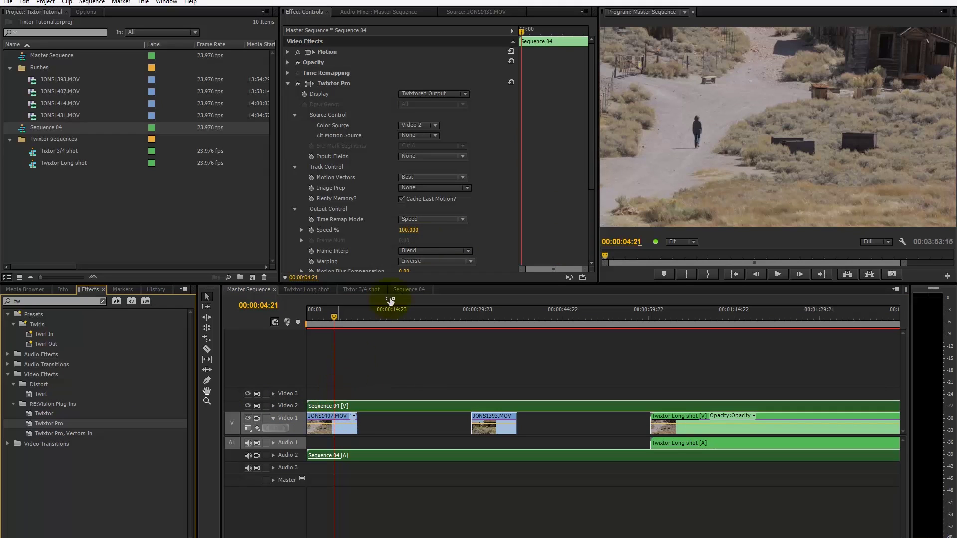
{"action": "left_click", "coordinate": [412, 230]}
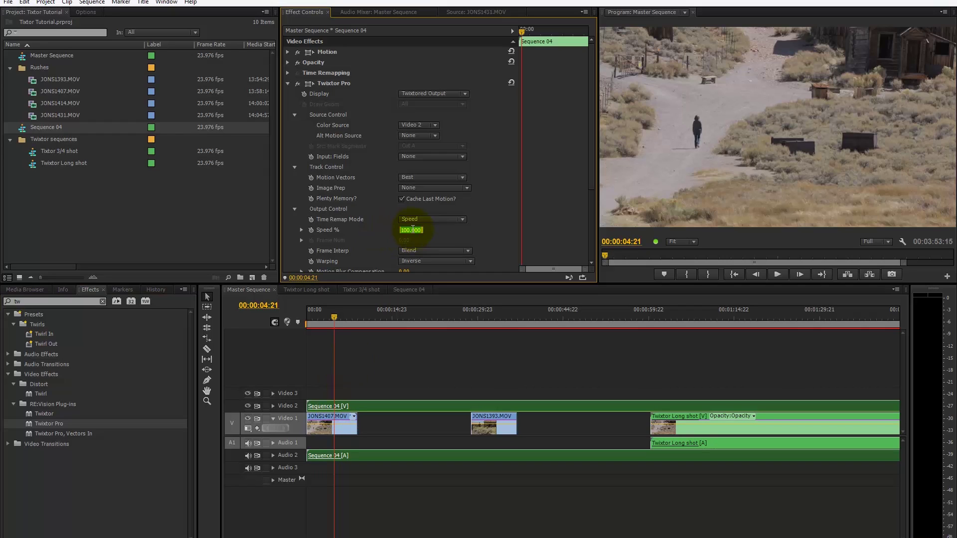
{"action": "type", "text": "20"}
{"action": "key", "text": "Return"}
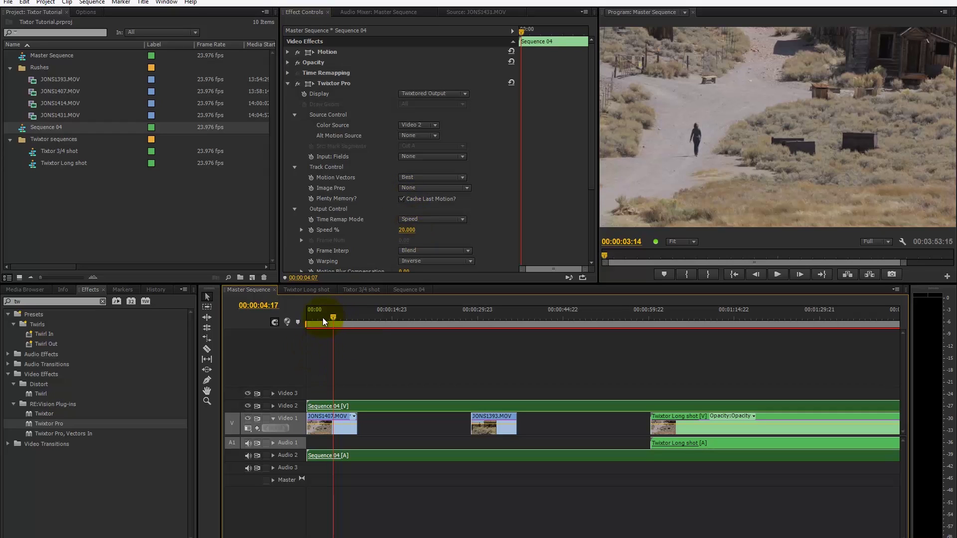
{"action": "mouse_move", "coordinate": [321, 321]}
{"action": "left_mouse_down"}
{"action": "mouse_move", "coordinate": [302, 318]}
{"action": "mouse_move", "coordinate": [337, 318]}
{"action": "left_mouse_up"}
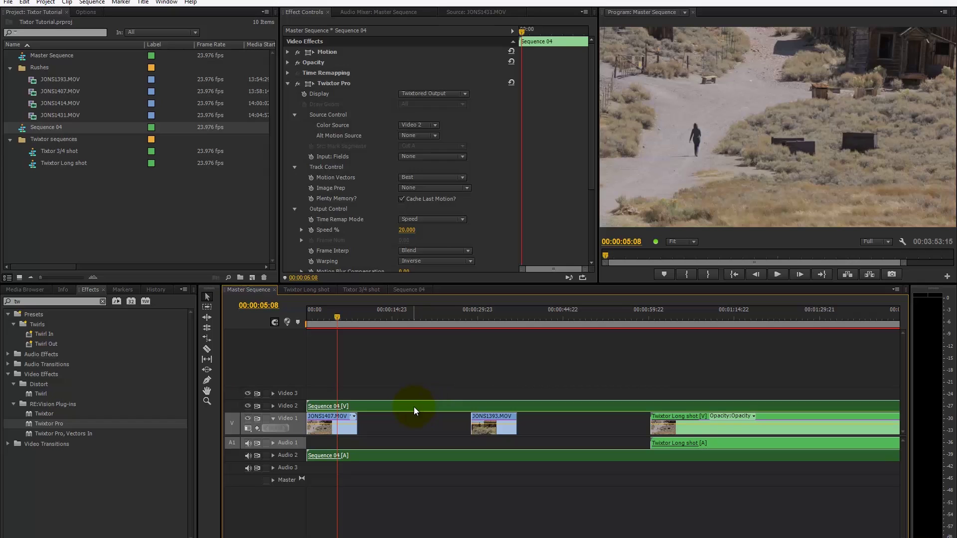
Delete the Sequence 04 clips and play the Twixtor Long shot in slow motion from its start.
{"action": "key", "text": "Delete"}
{"action": "left_click_drag", "start_coordinate": [327, 312], "coordinate": [651, 362]}
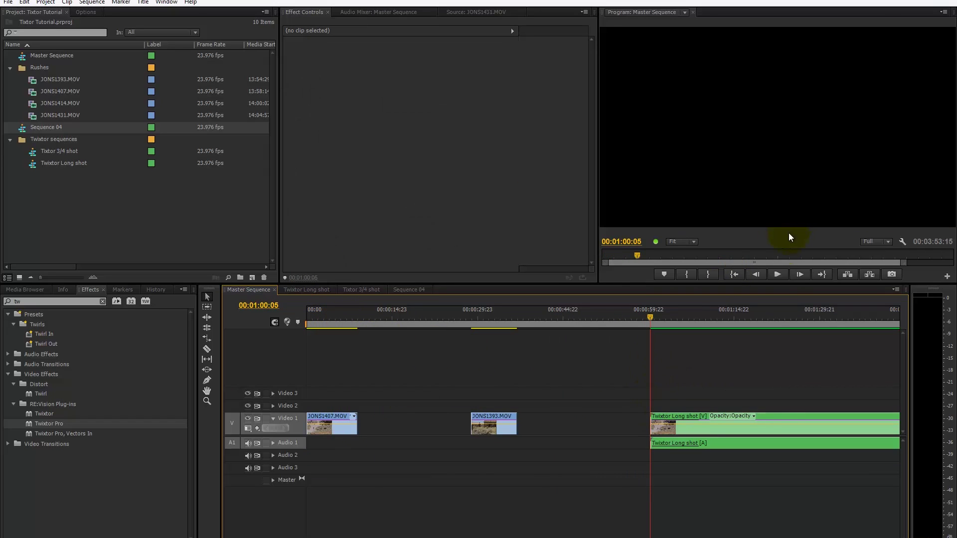
{"action": "left_click", "coordinate": [777, 274]}
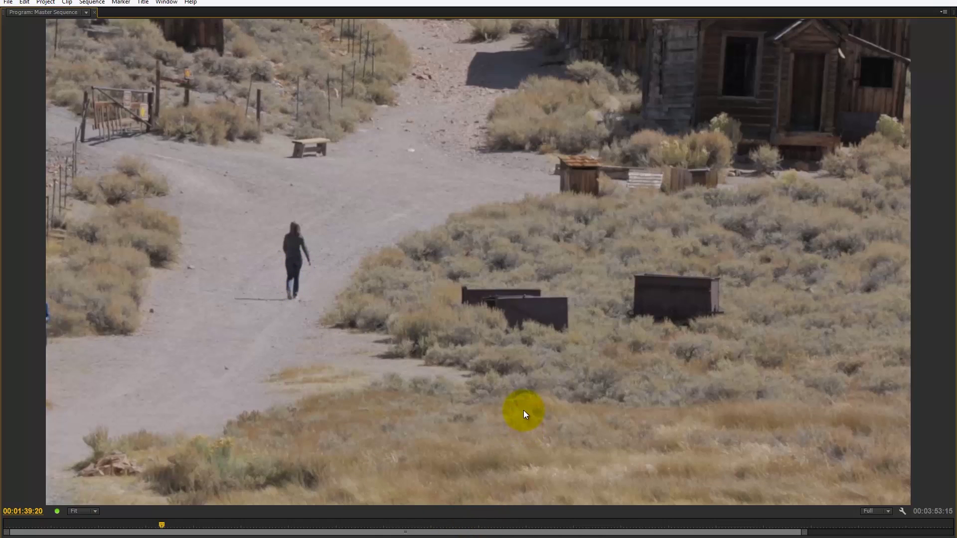
Restore the workspace, fit the Master Sequence in view, and play from about 00:00:33 to 00:00:35:19.
{"action": "key", "text": "grave"}
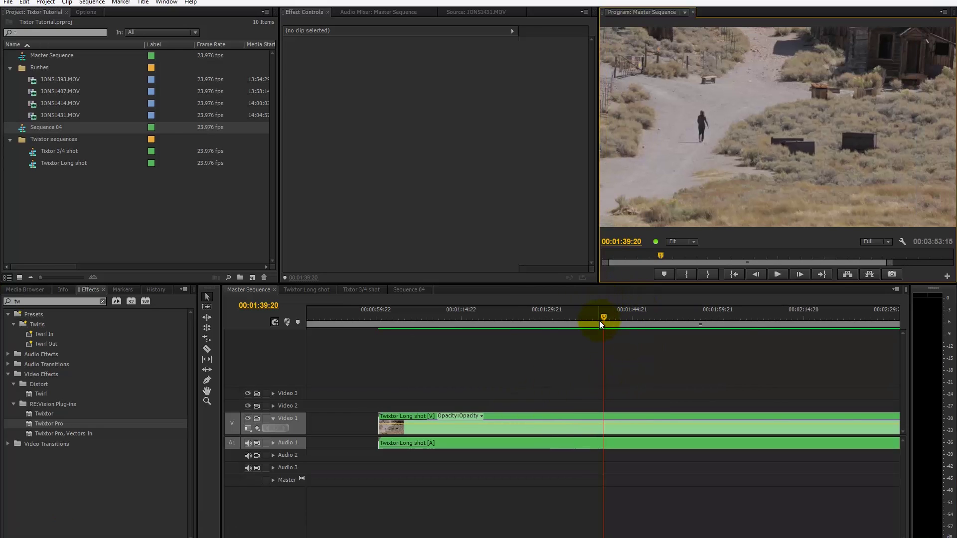
{"action": "left_click", "coordinate": [595, 306]}
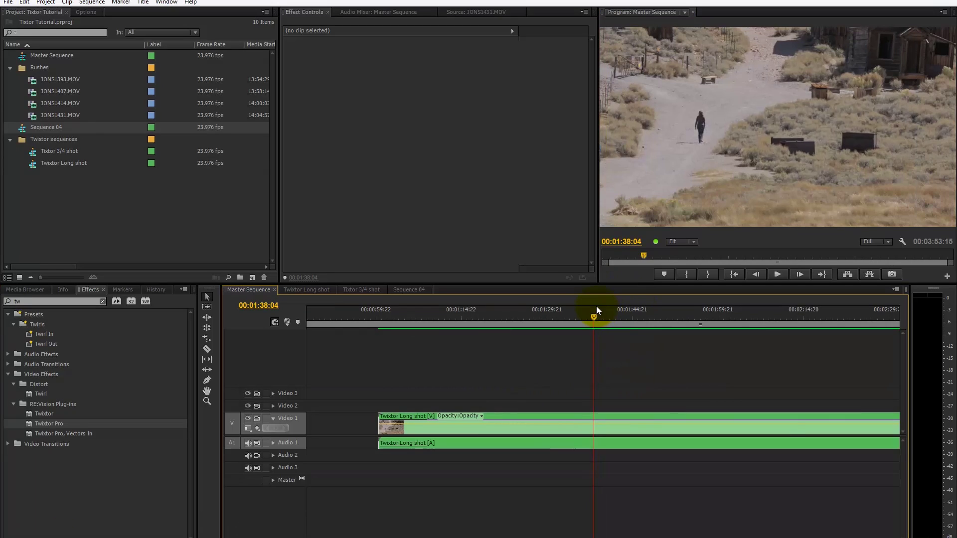
{"action": "key", "text": "minus"}
{"action": "key", "text": "minus"}
{"action": "left_click_drag", "start_coordinate": [443, 325], "coordinate": [346, 345]}
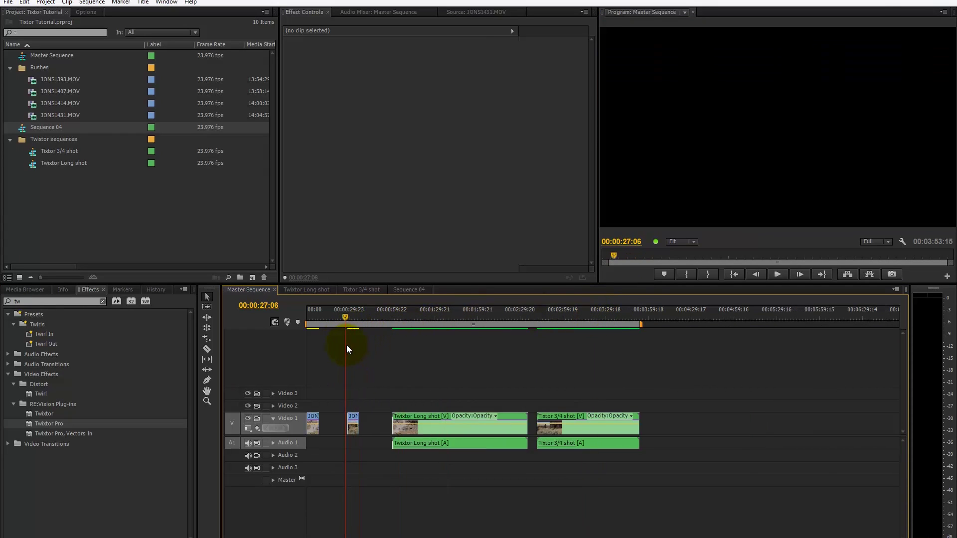
{"action": "key", "text": "space"}
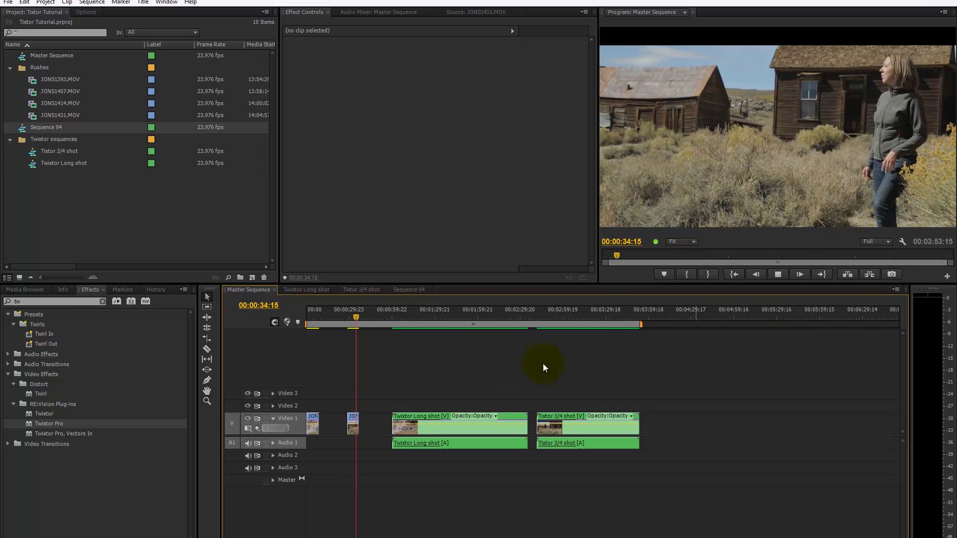
{"action": "key", "text": "space"}
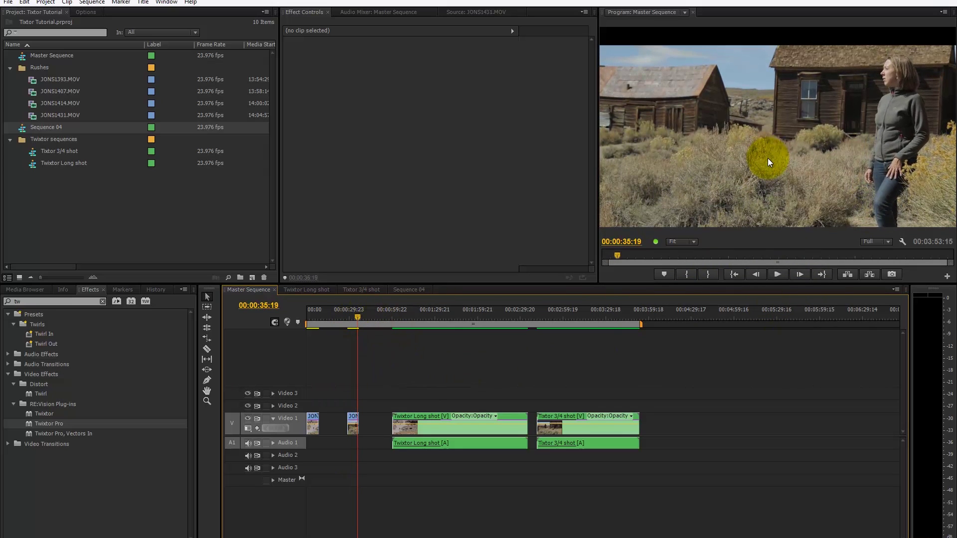
{"action": "key", "text": "grave"}
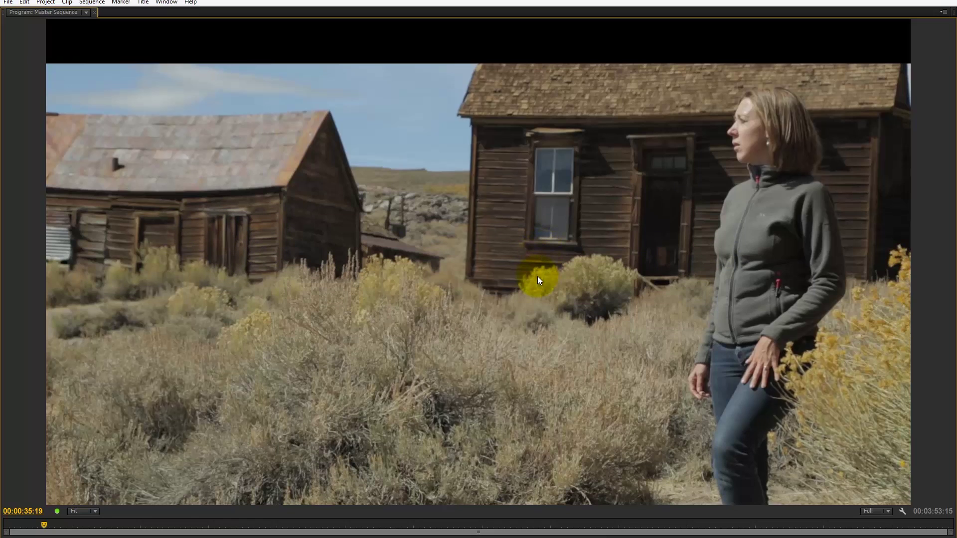
{"action": "key", "text": "grave"}
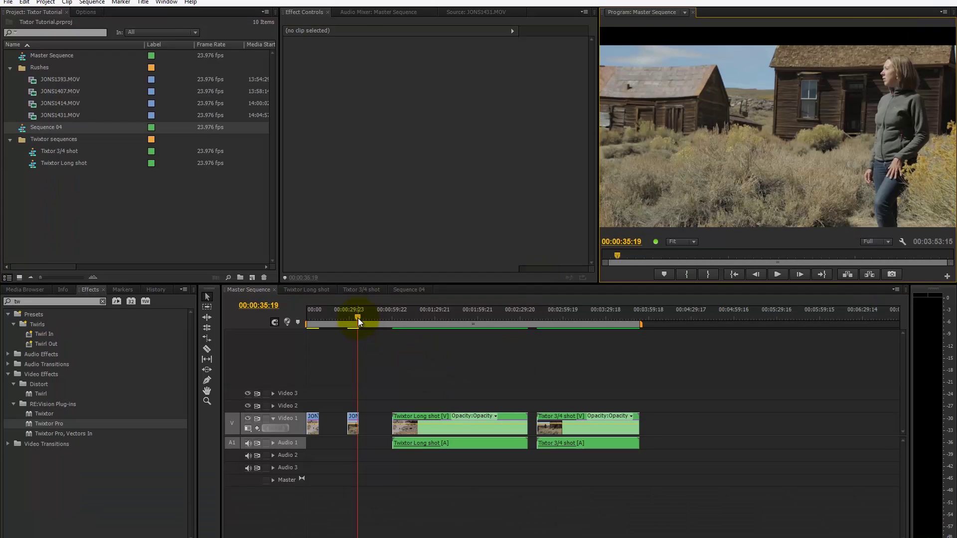
{"action": "left_click", "coordinate": [64, 151]}
{"action": "left_click", "coordinate": [60, 153]}
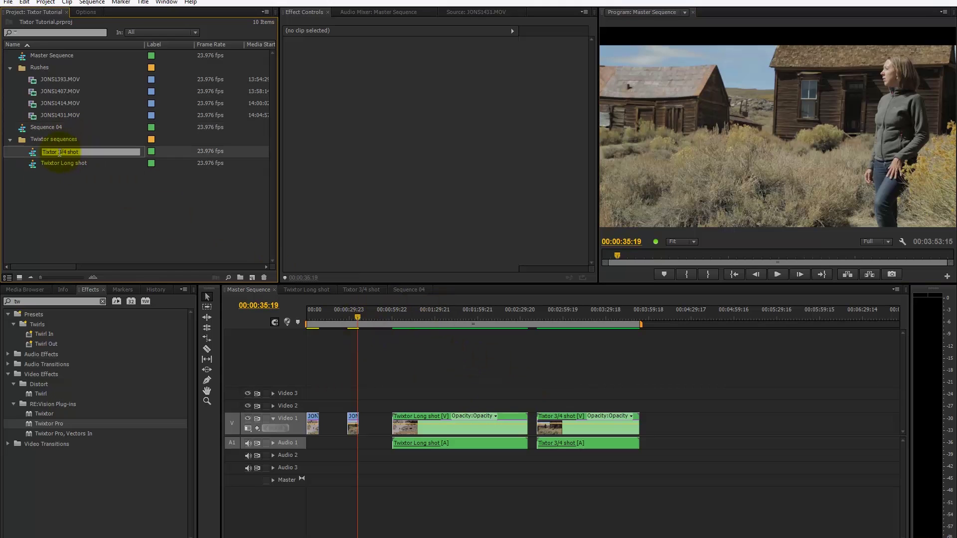
{"action": "double_click", "coordinate": [33, 151]}
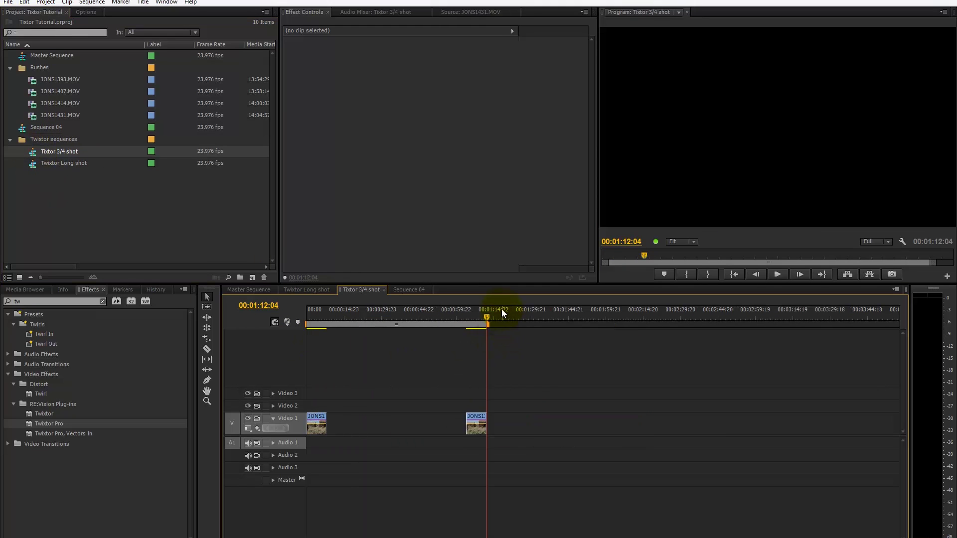
{"action": "left_click_drag", "start_coordinate": [486, 319], "coordinate": [469, 398]}
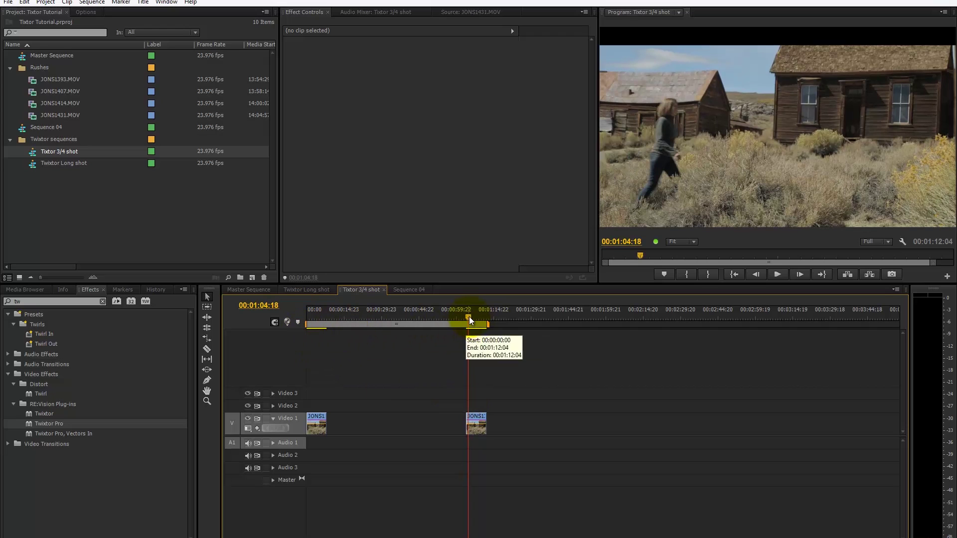
{"action": "left_click_drag", "start_coordinate": [468, 315], "coordinate": [310, 341]}
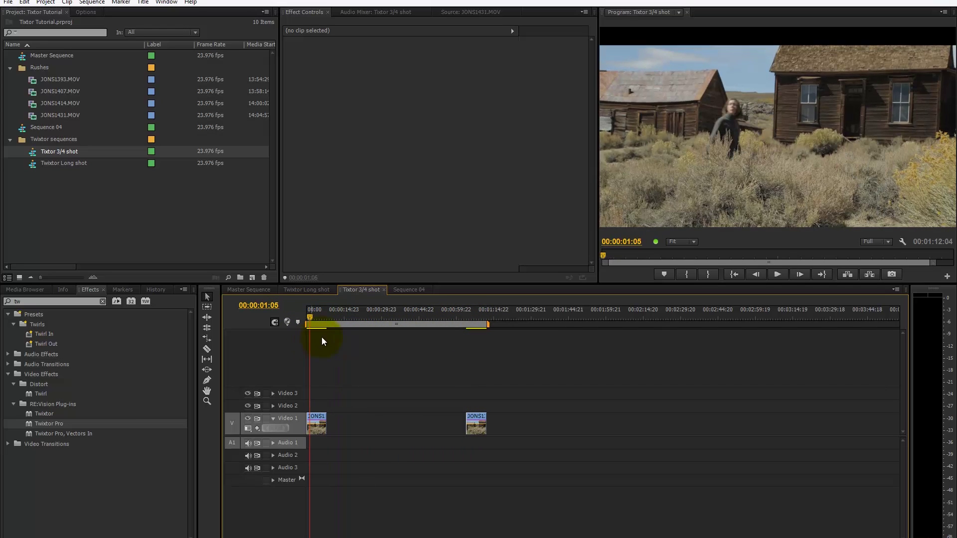
{"action": "left_click", "coordinate": [248, 289]}
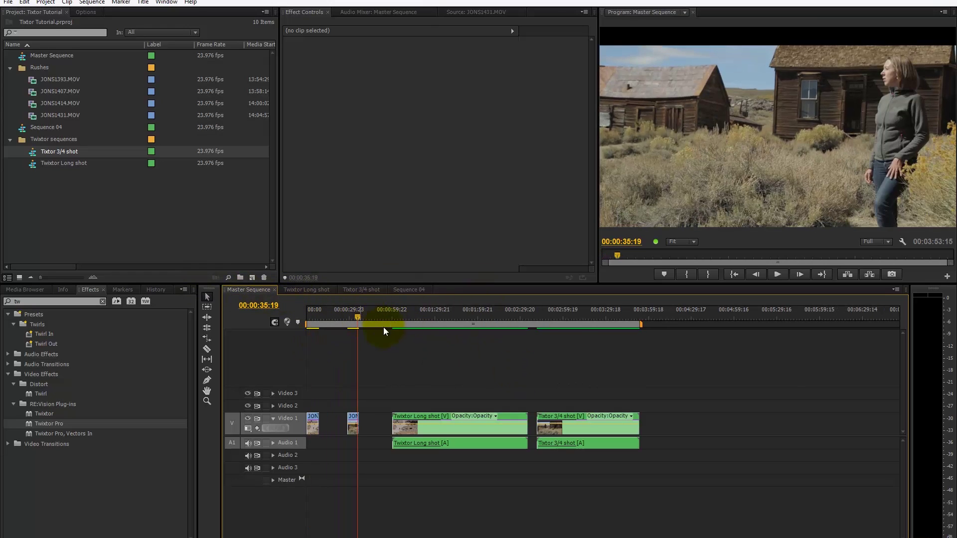
Select the Tixtor 3/4 shot clip to show its 50% Twixtor Pro settings and play it from 00:02:41.
{"action": "left_click_drag", "start_coordinate": [384, 327], "coordinate": [537, 357]}
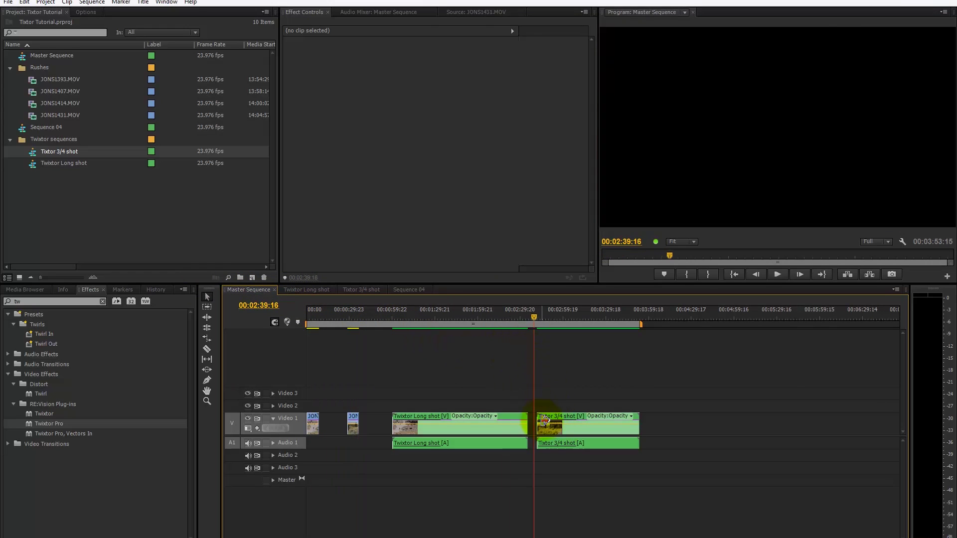
{"action": "left_click", "coordinate": [550, 421]}
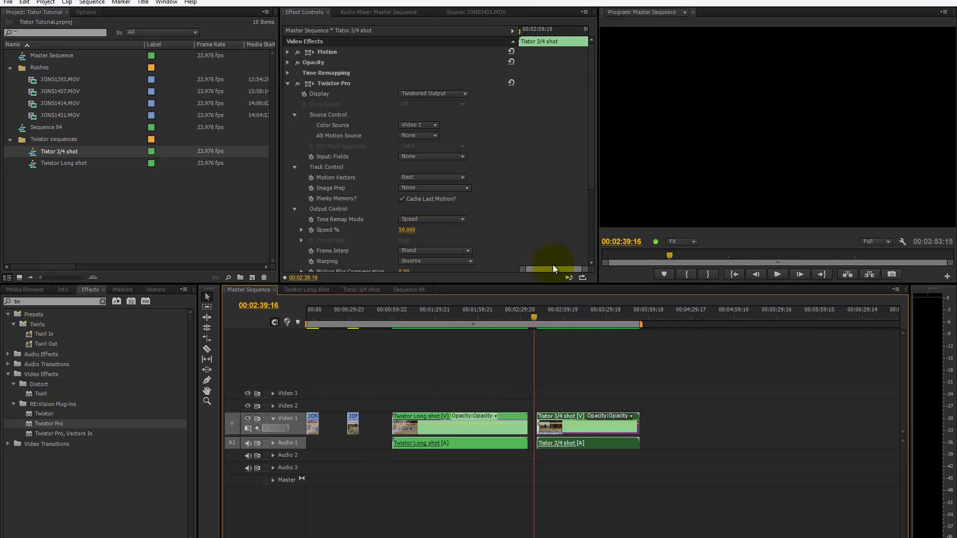
{"action": "left_click_drag", "start_coordinate": [533, 314], "coordinate": [536, 318]}
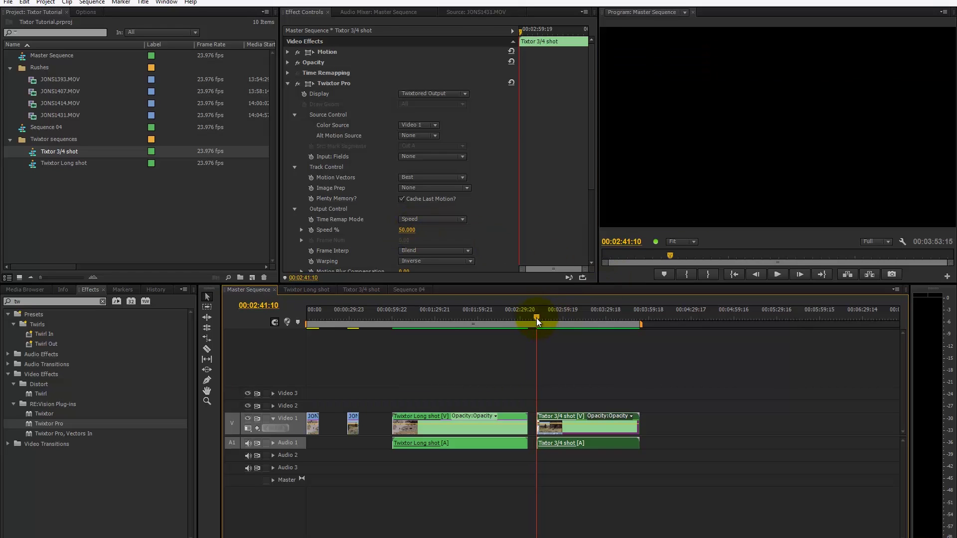
{"action": "left_click", "coordinate": [776, 273]}
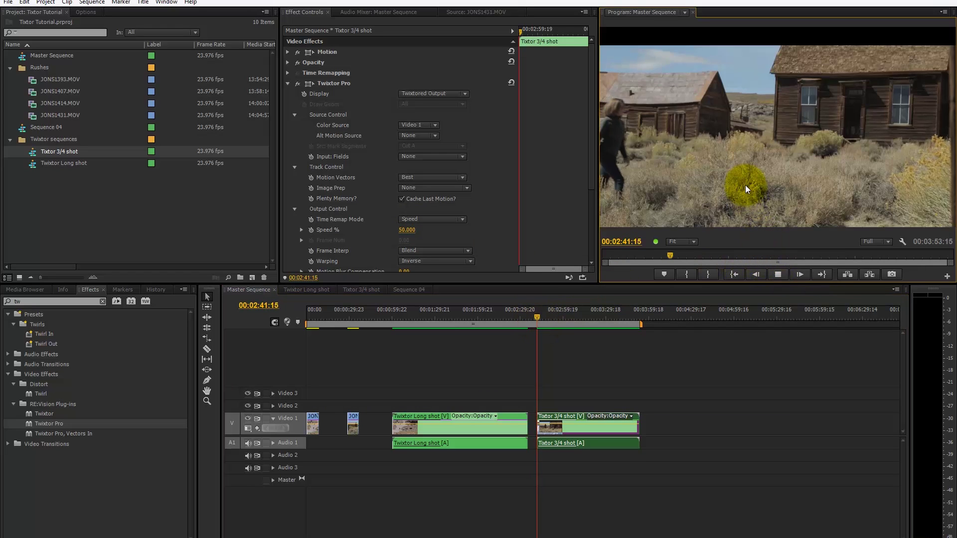
{"action": "key", "text": "grave"}
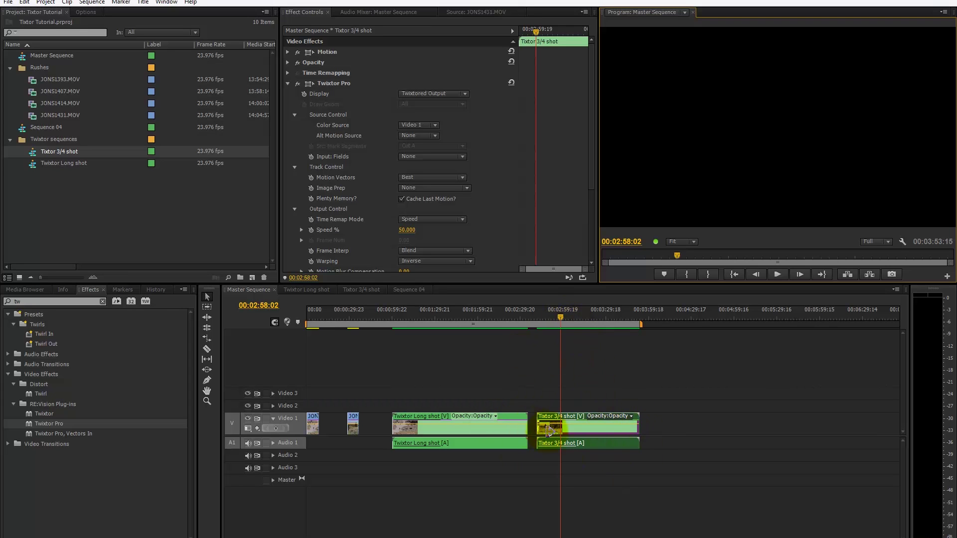
Trim about 39 seconds off the 3/4 shot's end, then trim its start, checking around 00:02:51.
{"action": "mouse_move", "coordinate": [560, 320]}
{"action": "left_mouse_down"}
{"action": "mouse_move", "coordinate": [540, 327]}
{"action": "mouse_move", "coordinate": [553, 336]}
{"action": "mouse_move", "coordinate": [553, 322]}
{"action": "mouse_move", "coordinate": [556, 333]}
{"action": "left_mouse_up"}
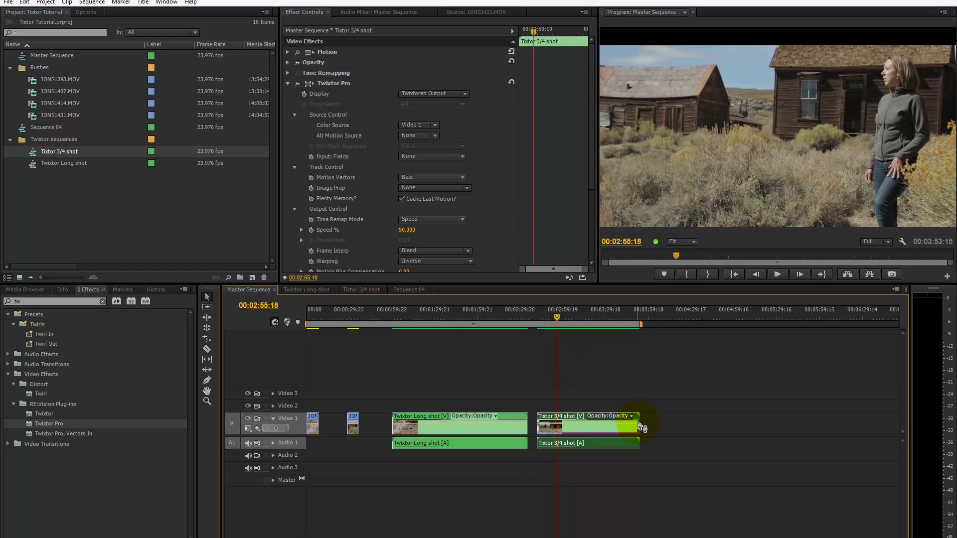
{"action": "left_click_drag", "start_coordinate": [641, 425], "coordinate": [551, 421]}
{"action": "left_click", "coordinate": [549, 324]}
{"action": "left_click_drag", "start_coordinate": [549, 324], "coordinate": [551, 331]}
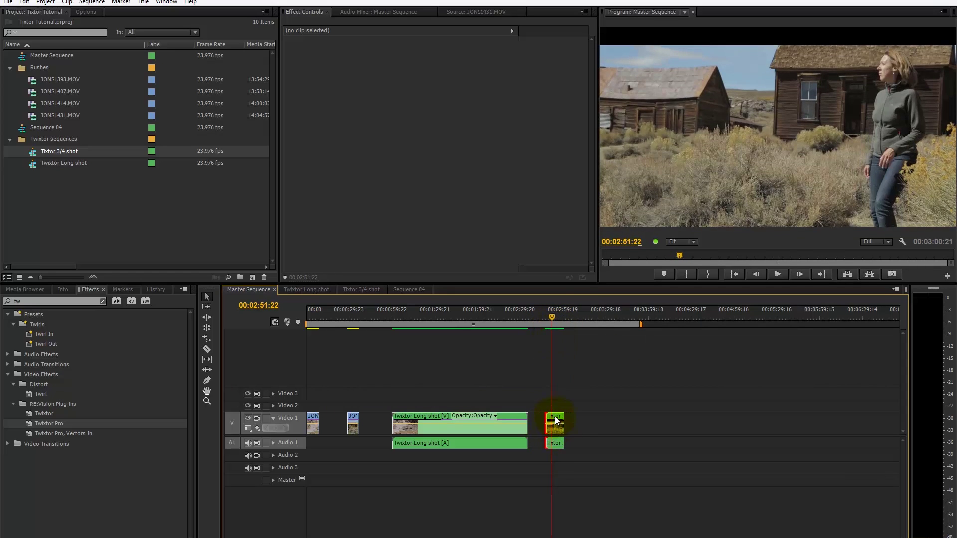
Select the JONS1393.MOV clip on Video 1 to show its FilmConvert Pro effect with a Canon 5D mkIII camera.
{"action": "left_click", "coordinate": [353, 429]}
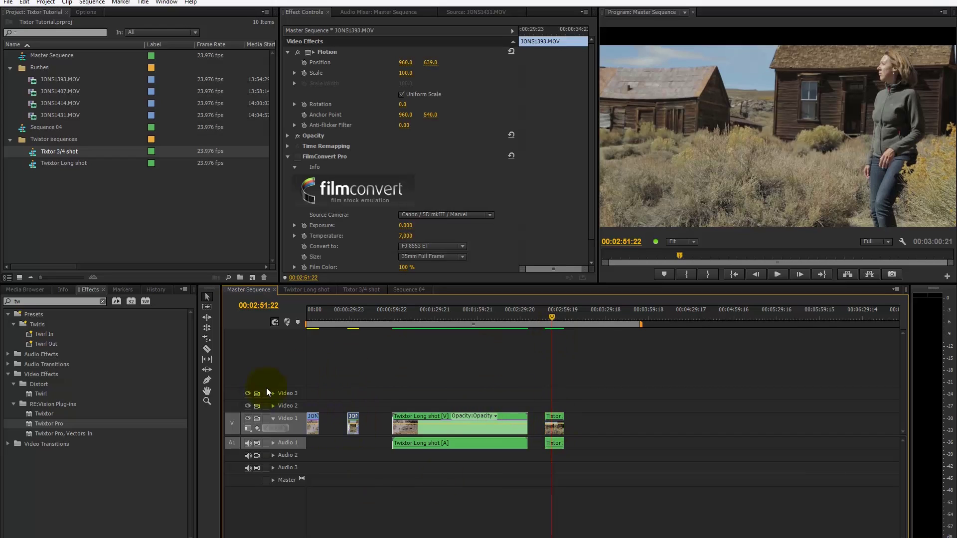